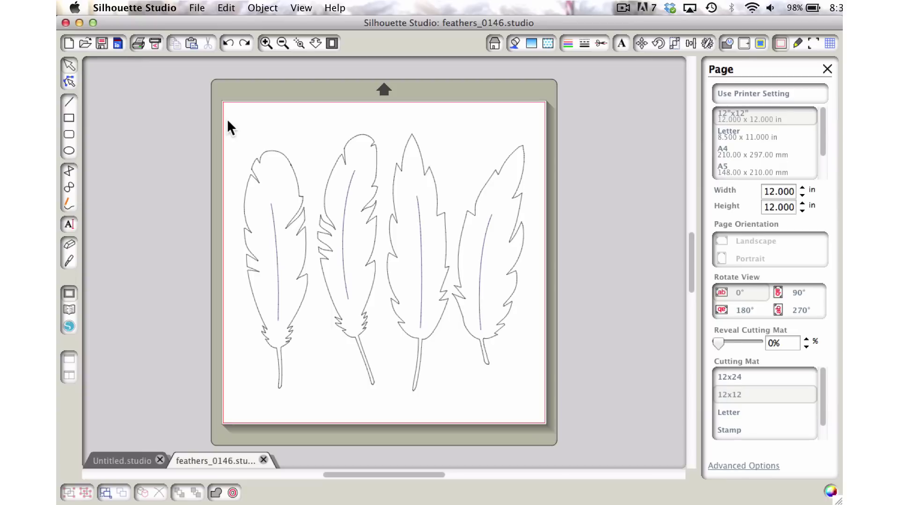
Release the four feathers' compound path into separate shapes
{"action": "left_click_drag", "start_coordinate": [228, 121], "coordinate": [413, 338]}
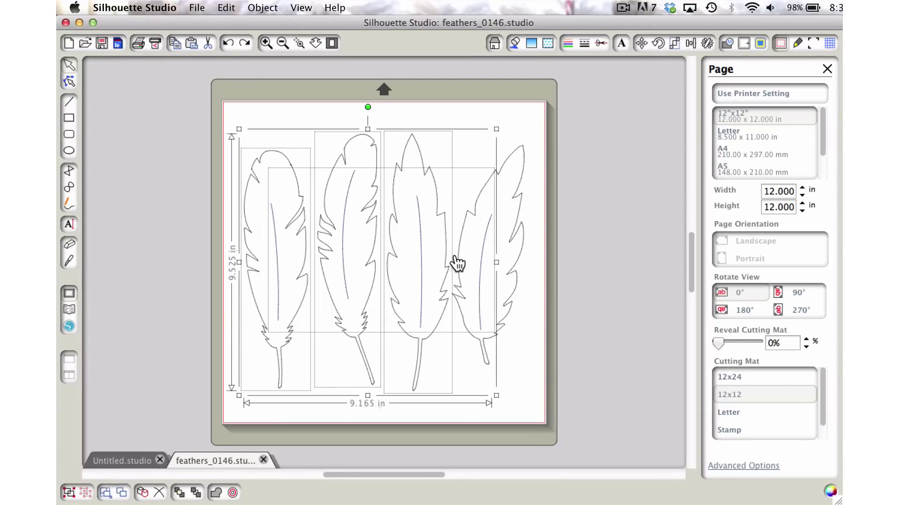
{"action": "left_click", "coordinate": [466, 132]}
{"action": "left_click", "coordinate": [425, 233]}
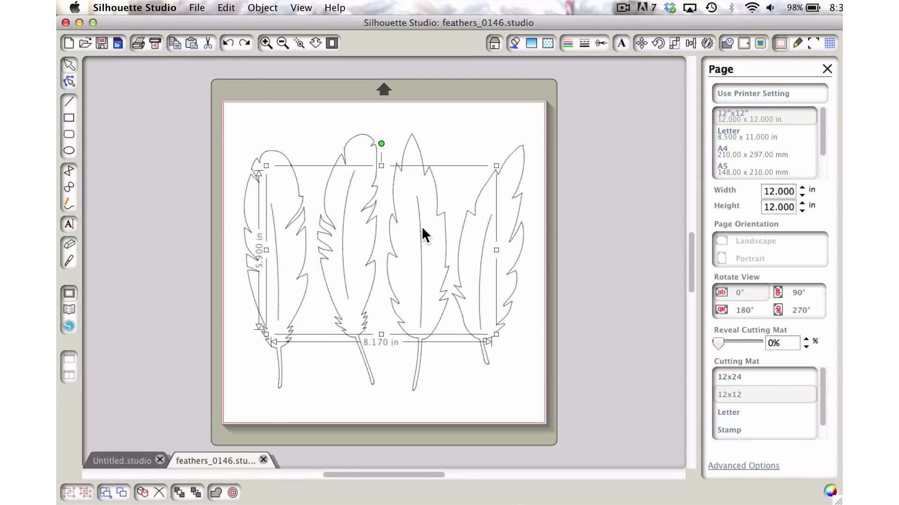
{"action": "right_click", "coordinate": [422, 229]}
{"action": "left_click", "coordinate": [464, 445]}
Delete the three left feathers and the leftover vein line
{"action": "left_click_drag", "start_coordinate": [282, 132], "coordinate": [422, 316]}
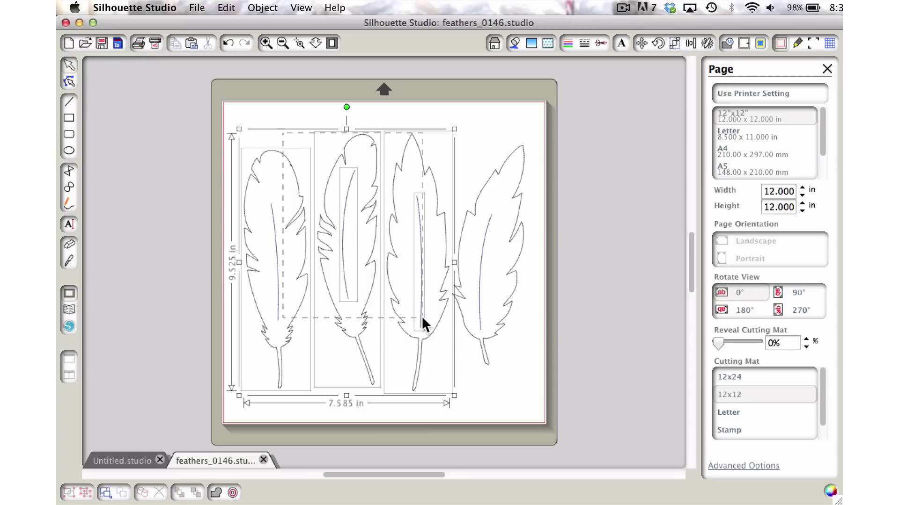
{"action": "key", "text": "Delete"}
{"action": "left_click", "coordinate": [277, 264]}
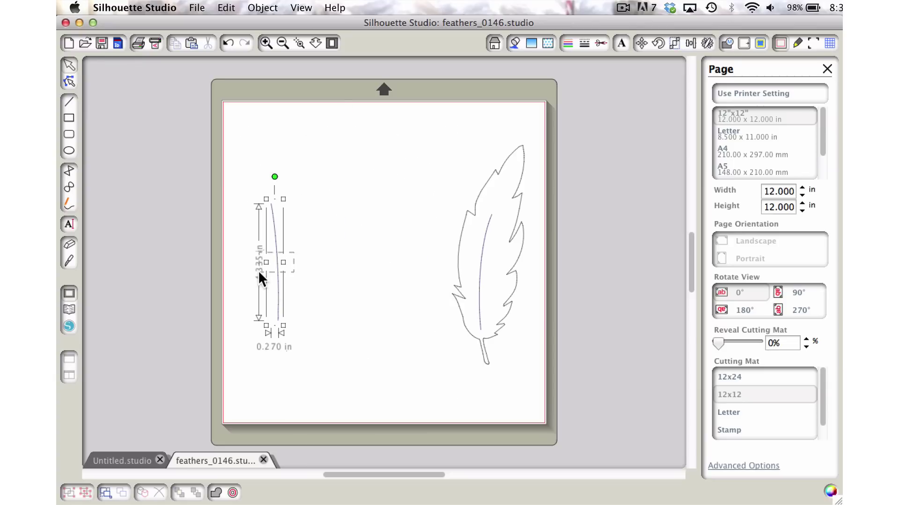
{"action": "key", "text": "Delete"}
Move the remaining rightmost feather to the centre of the page
{"action": "left_click", "coordinate": [469, 327]}
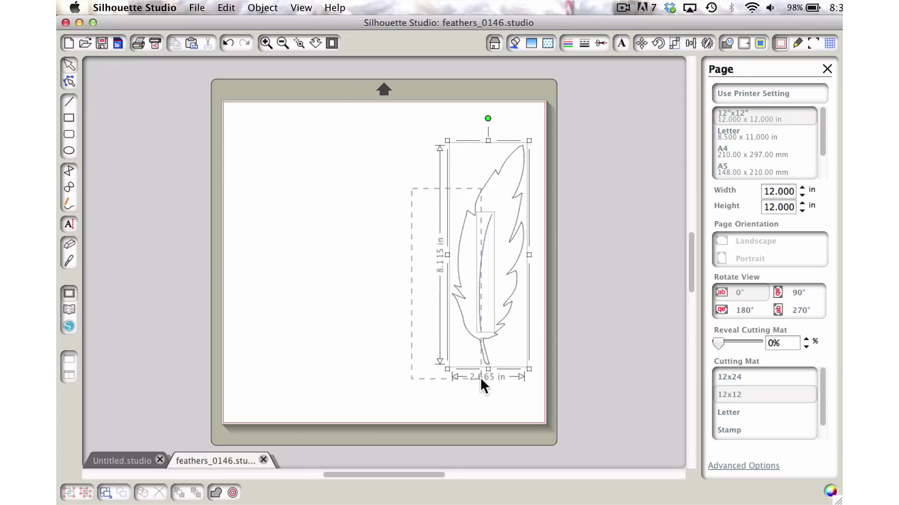
{"action": "left_click_drag", "start_coordinate": [484, 284], "coordinate": [383, 283]}
{"action": "left_click", "coordinate": [482, 238]}
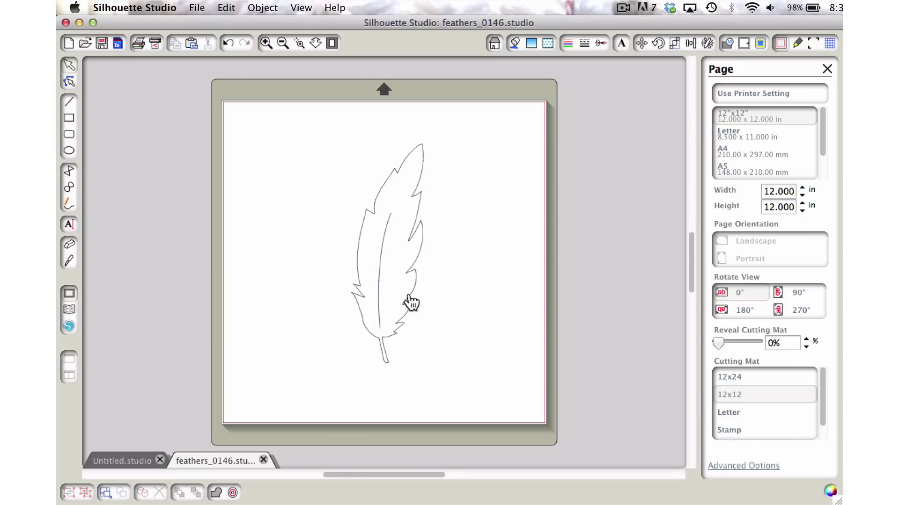
Select the centre spine line inside the feather and delete it
{"action": "double_click", "coordinate": [380, 262]}
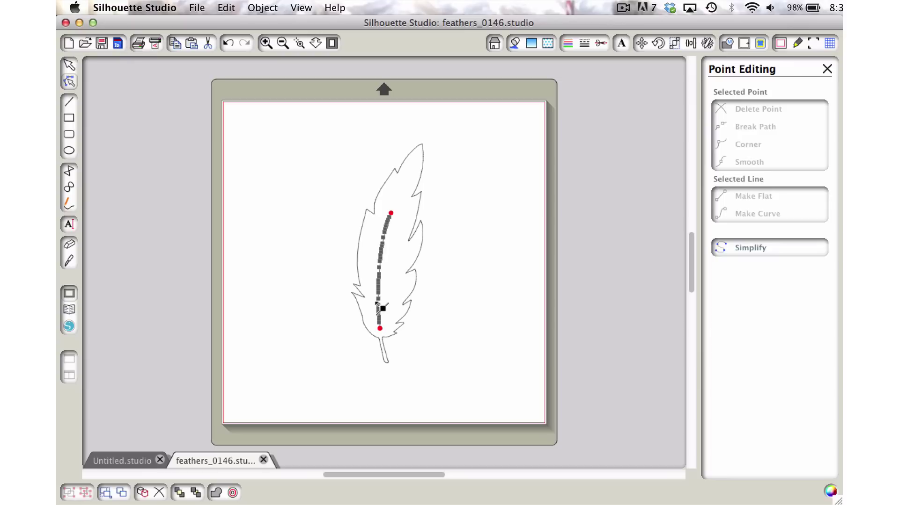
{"action": "left_click", "coordinate": [479, 290]}
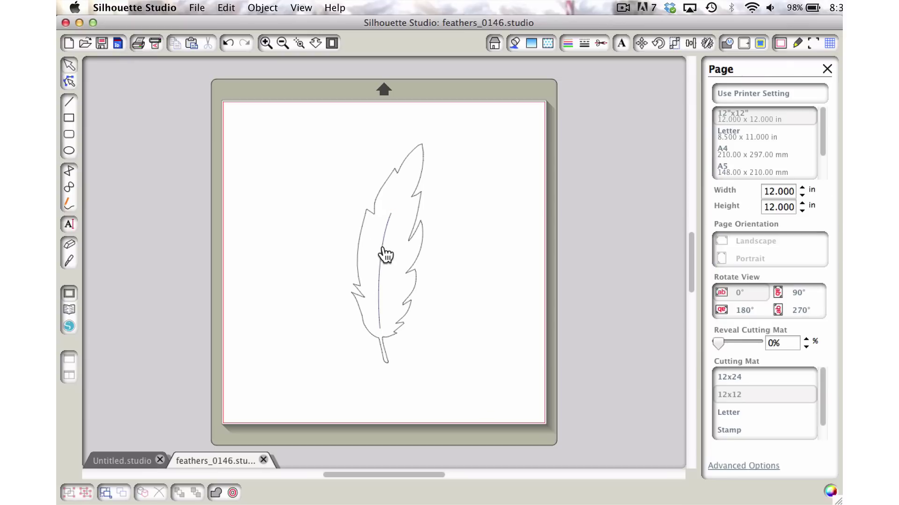
{"action": "left_click", "coordinate": [385, 255]}
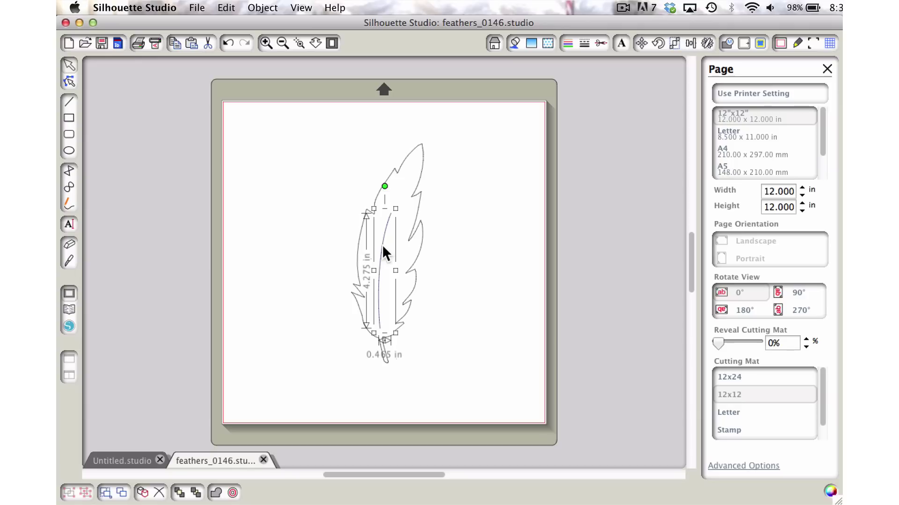
{"action": "key", "text": "Delete"}
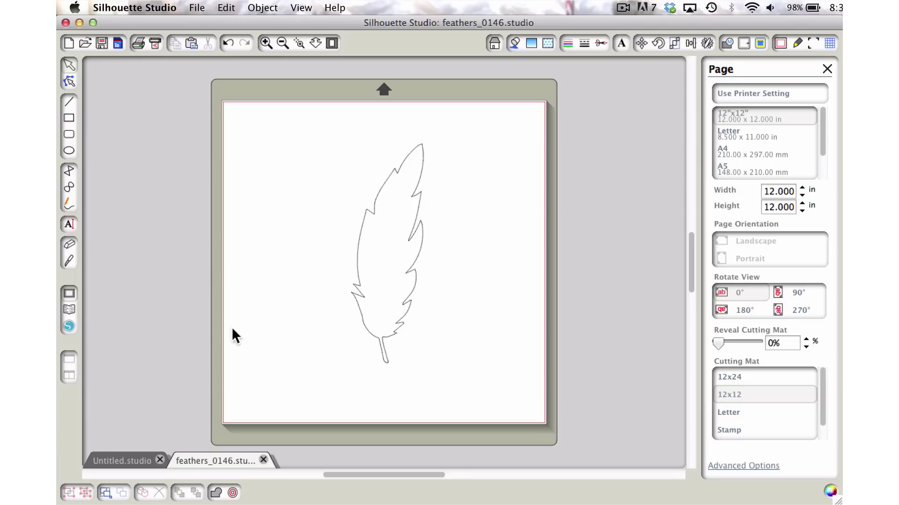
Draw a freehand stroke through the feather from past its tip to below its base, then open its points for editing
{"action": "left_click", "coordinate": [68, 202]}
{"action": "mouse_move", "coordinate": [437, 131]}
{"action": "left_mouse_down"}
{"action": "mouse_move", "coordinate": [396, 206]}
{"action": "mouse_move", "coordinate": [370, 362]}
{"action": "left_mouse_up"}
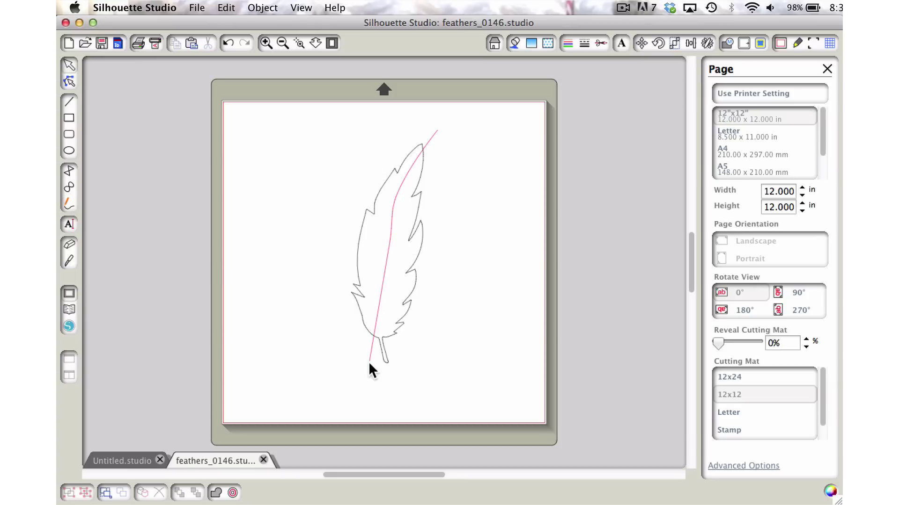
{"action": "left_click", "coordinate": [385, 276]}
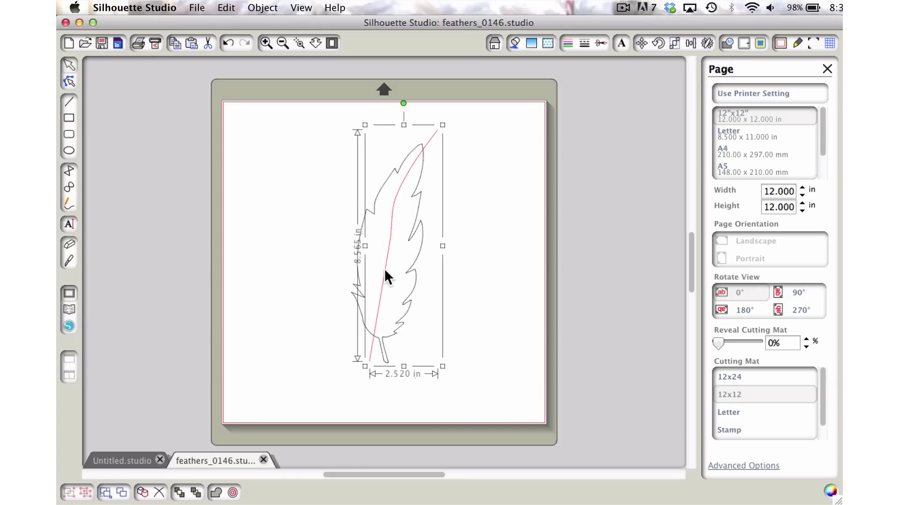
{"action": "double_click", "coordinate": [395, 241]}
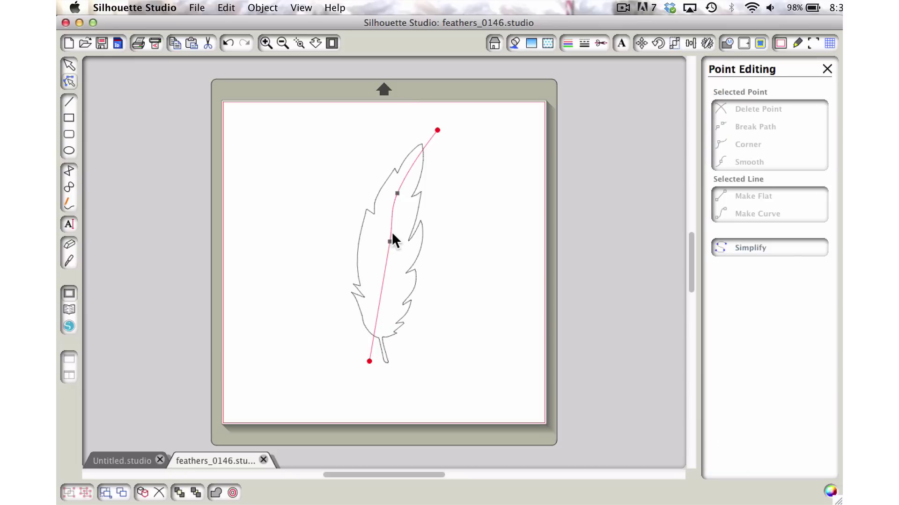
Delete the two extra points from the drawn line
{"action": "left_click", "coordinate": [395, 192]}
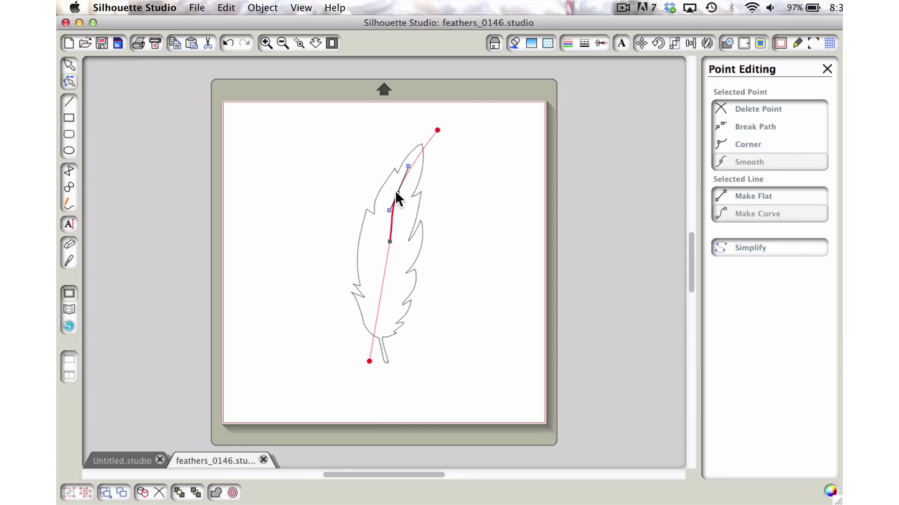
{"action": "right_click", "coordinate": [396, 192]}
{"action": "left_click", "coordinate": [420, 195]}
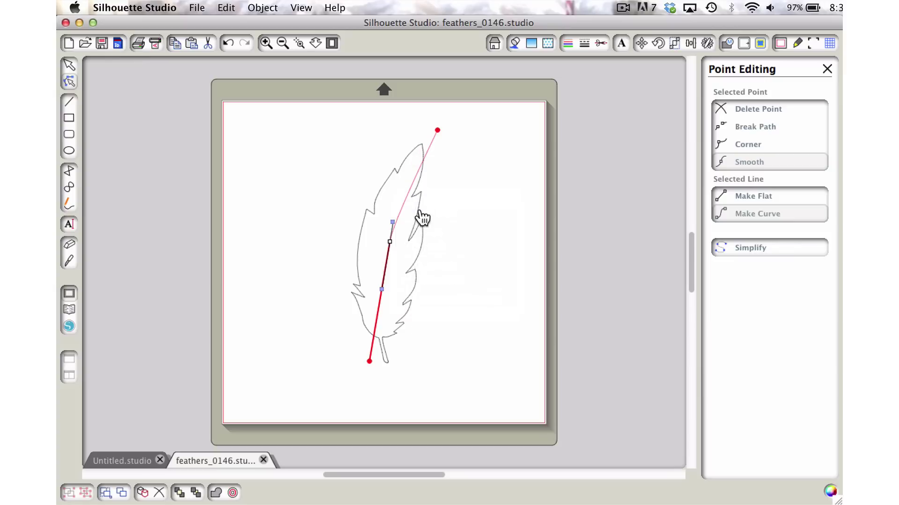
{"action": "right_click", "coordinate": [381, 288]}
{"action": "left_click", "coordinate": [406, 296]}
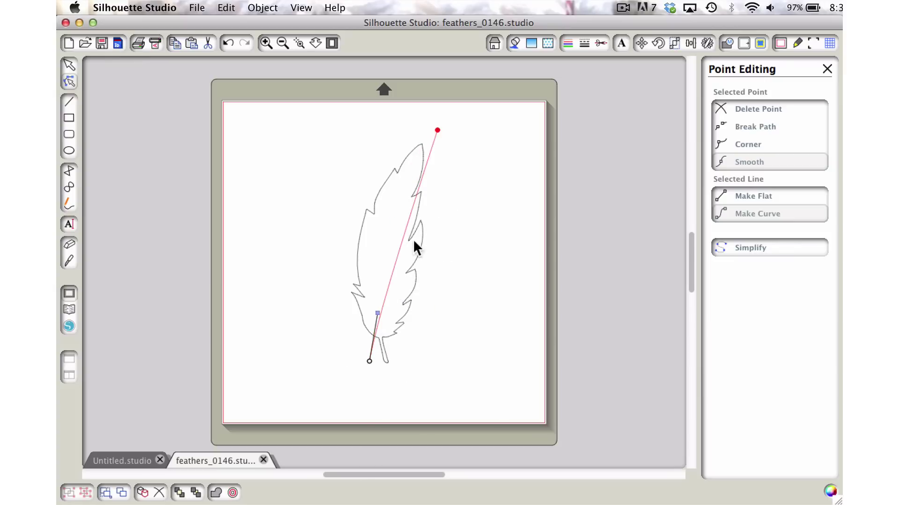
Snap the line's top point onto the feather tip and bend the line into a gentle curve
{"action": "left_click_drag", "start_coordinate": [436, 129], "coordinate": [423, 133]}
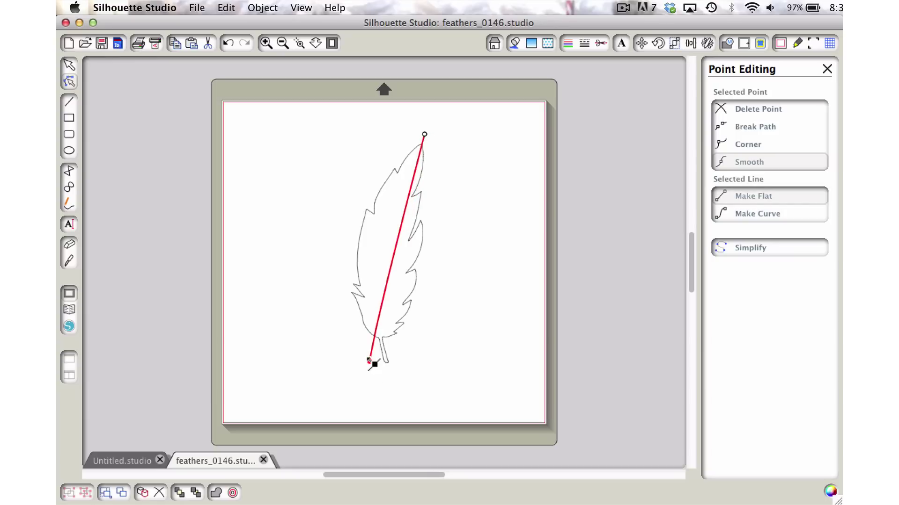
{"action": "left_click_drag", "start_coordinate": [371, 361], "coordinate": [376, 348]}
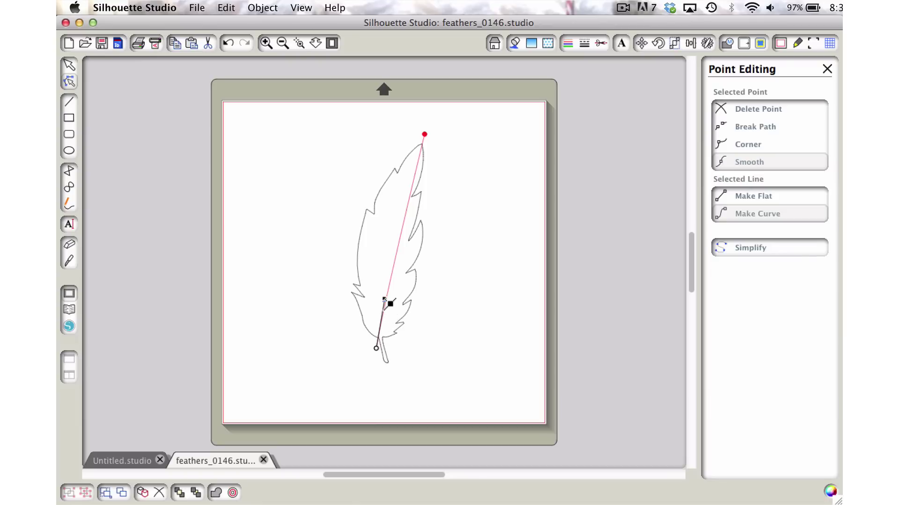
{"action": "left_click_drag", "start_coordinate": [386, 304], "coordinate": [372, 295]}
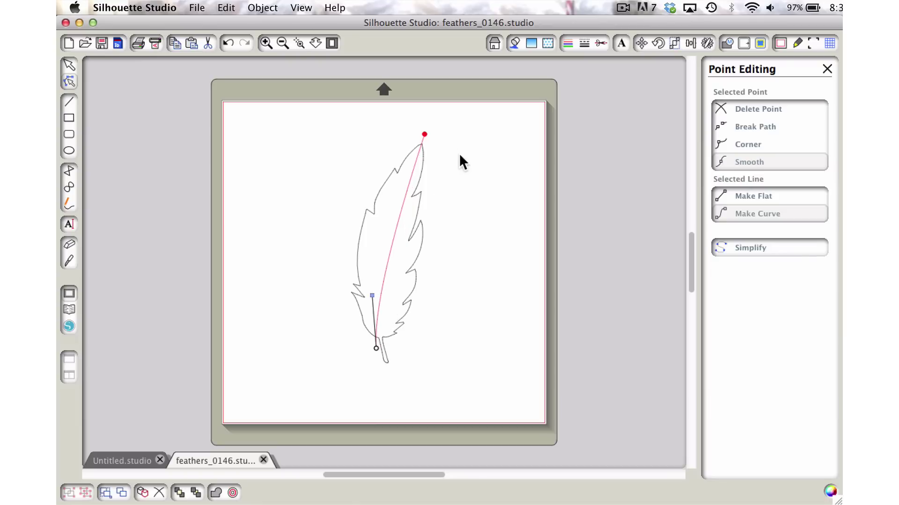
Flatten the spine segment, curve it from its midpoint, then rework the base and undo that change
{"action": "left_click", "coordinate": [423, 135]}
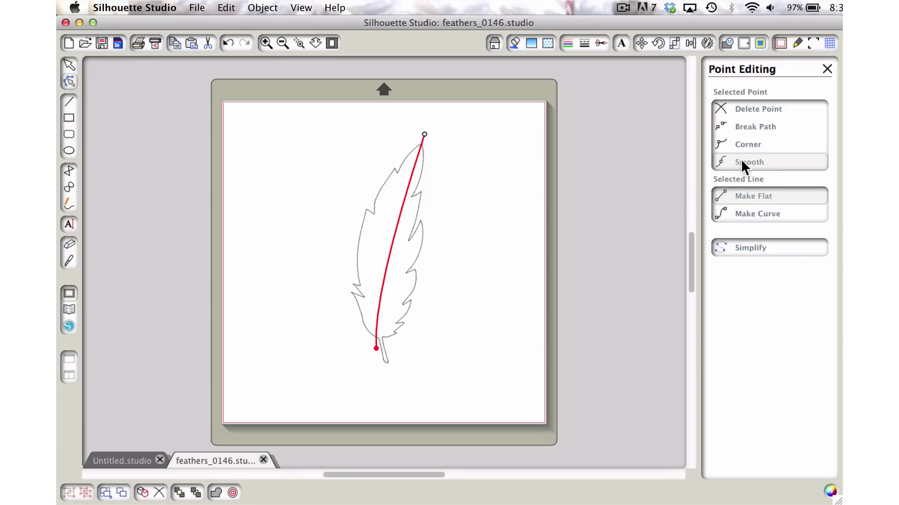
{"action": "left_click", "coordinate": [754, 216]}
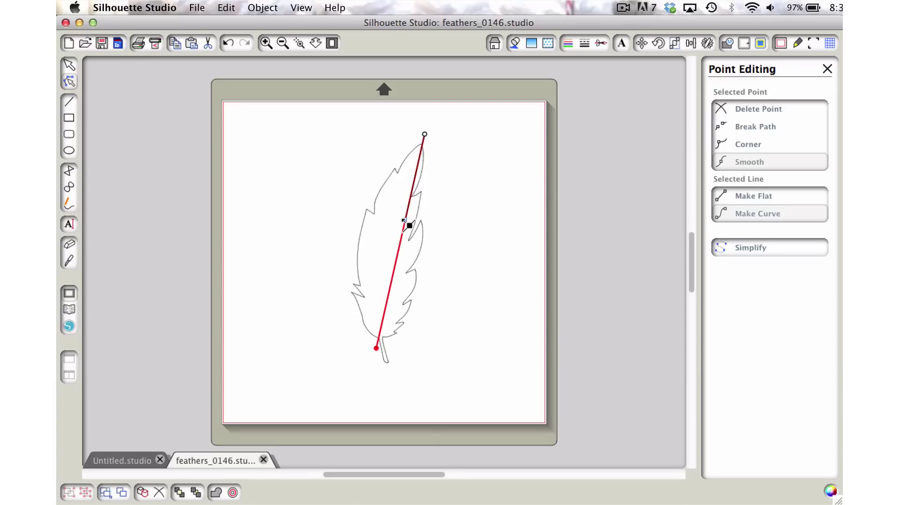
{"action": "left_click_drag", "start_coordinate": [400, 217], "coordinate": [387, 204]}
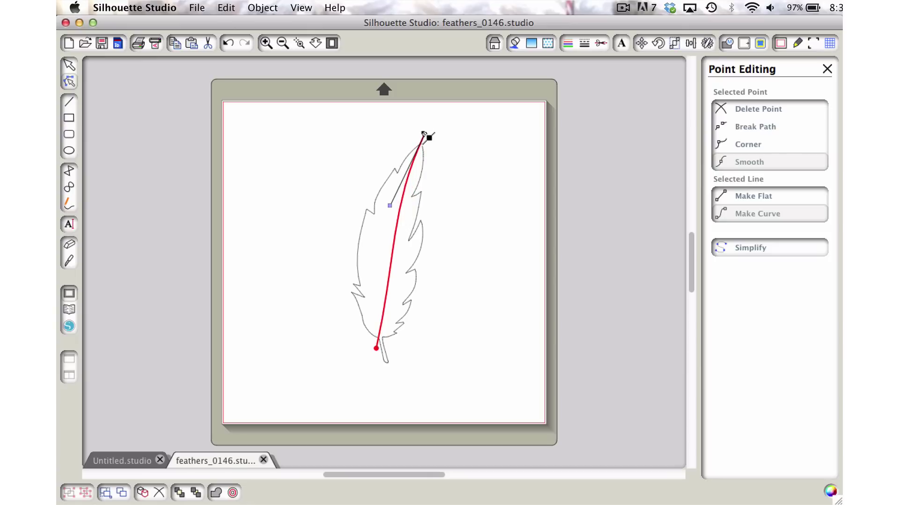
{"action": "left_click", "coordinate": [376, 349]}
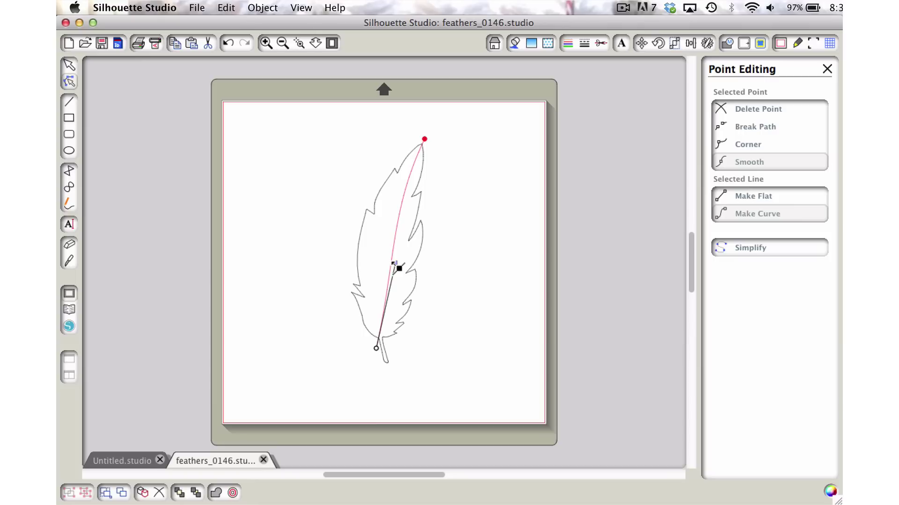
{"action": "left_click_drag", "start_coordinate": [395, 264], "coordinate": [382, 279]}
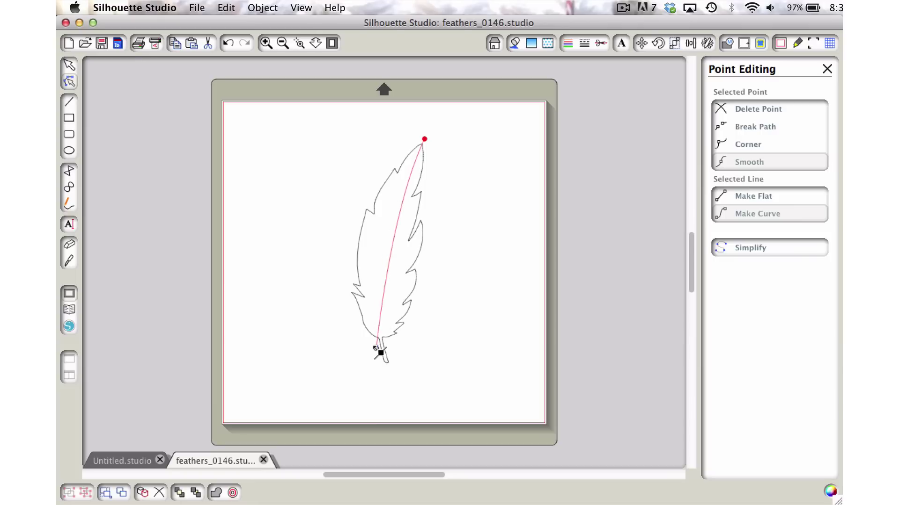
{"action": "key", "text": "super+z"}
Zoom in on the stem and place the line's lower endpoint at the stem junction
{"action": "left_click_drag", "start_coordinate": [375, 346], "coordinate": [375, 340]}
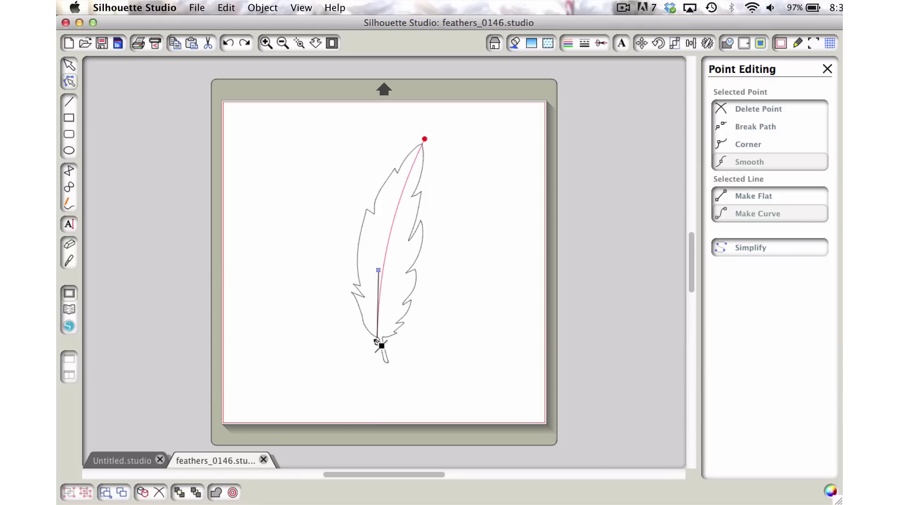
{"action": "left_click", "coordinate": [299, 43]}
{"action": "left_click_drag", "start_coordinate": [318, 297], "coordinate": [423, 372]}
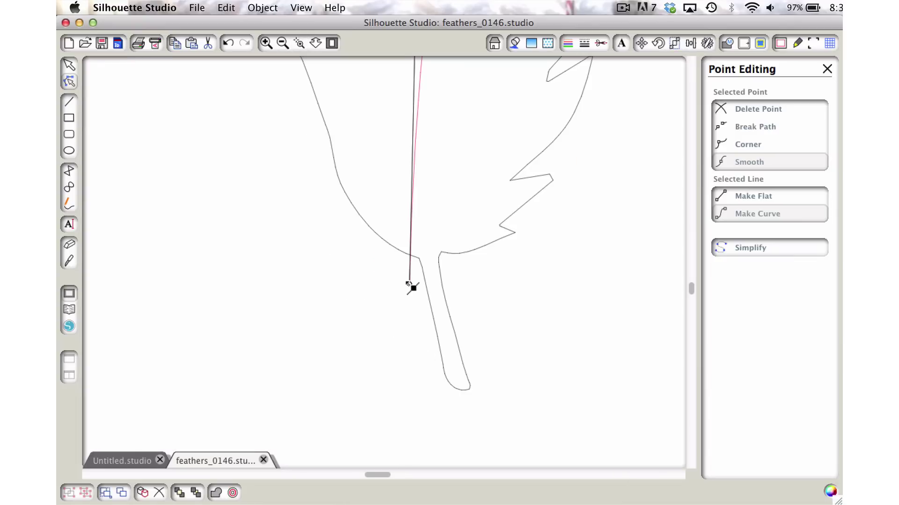
{"action": "left_click_drag", "start_coordinate": [408, 284], "coordinate": [417, 279]}
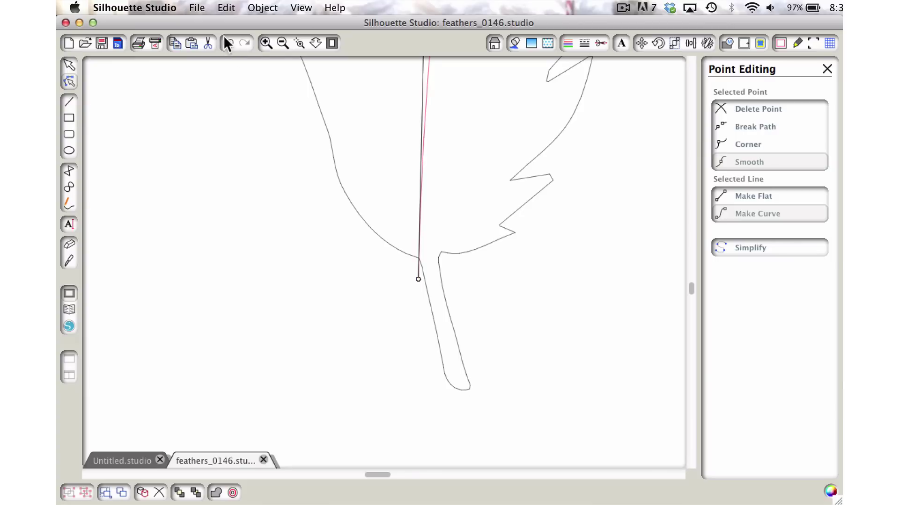
Fit the page to the window and adjust the bottom point's handle so the curve meets the stem smoothly
{"action": "left_click", "coordinate": [332, 43]}
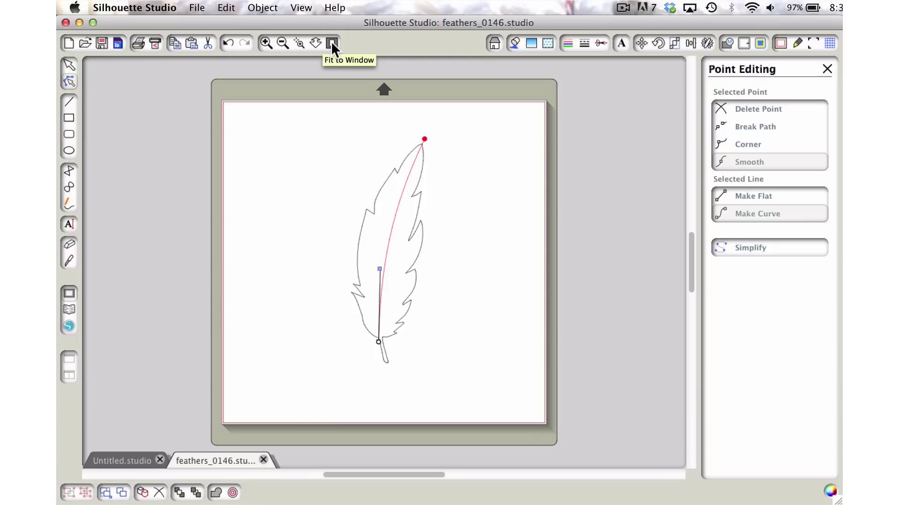
{"action": "left_click", "coordinate": [469, 215]}
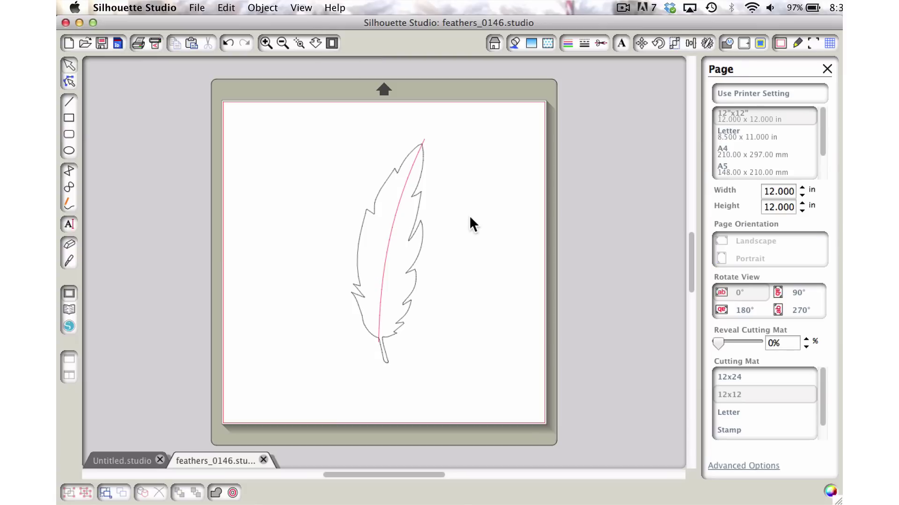
{"action": "left_click", "coordinate": [379, 347]}
{"action": "double_click", "coordinate": [381, 319]}
{"action": "left_click", "coordinate": [379, 343]}
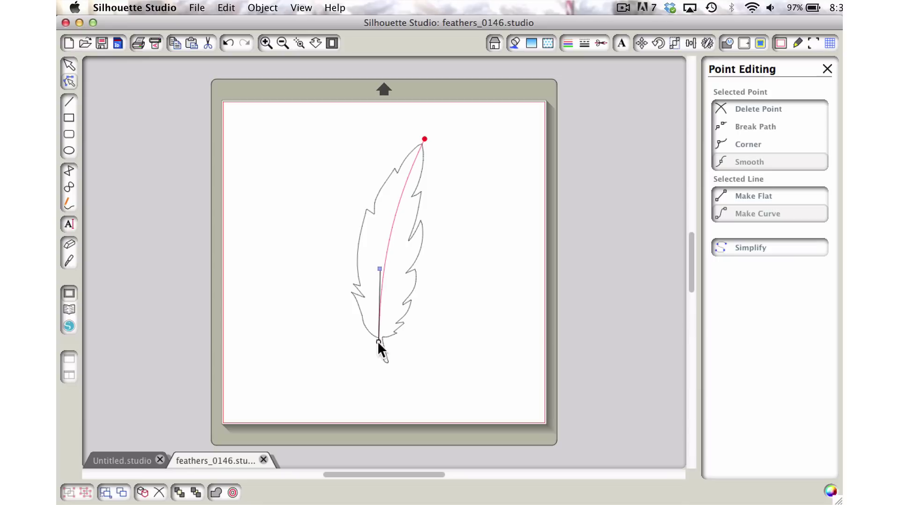
{"action": "left_click_drag", "start_coordinate": [380, 270], "coordinate": [377, 280]}
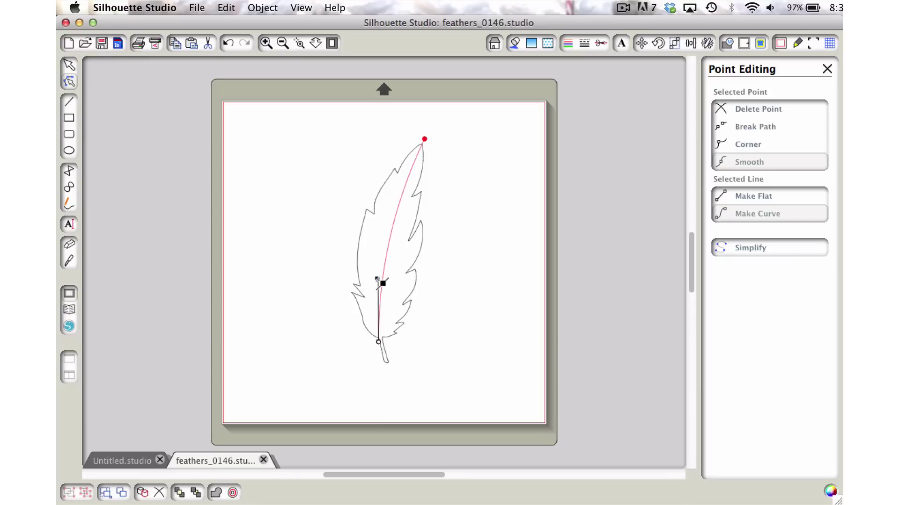
{"action": "left_click", "coordinate": [463, 182]}
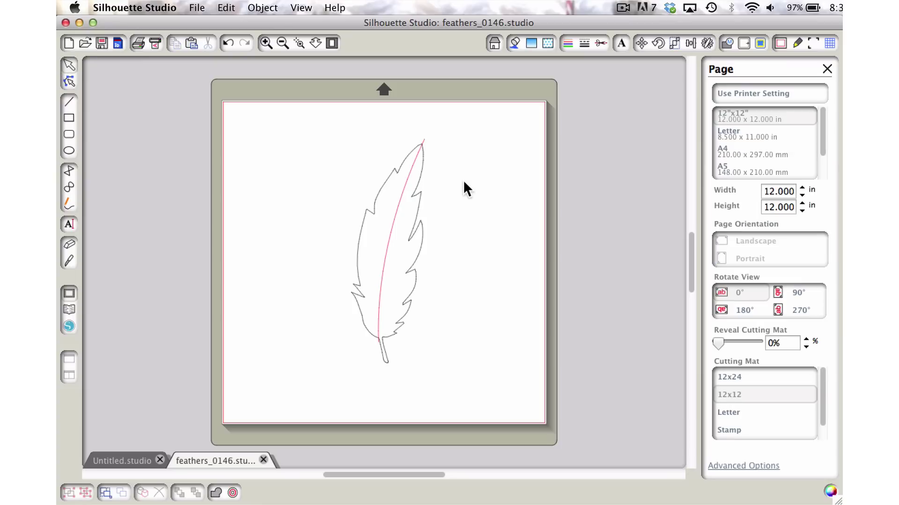